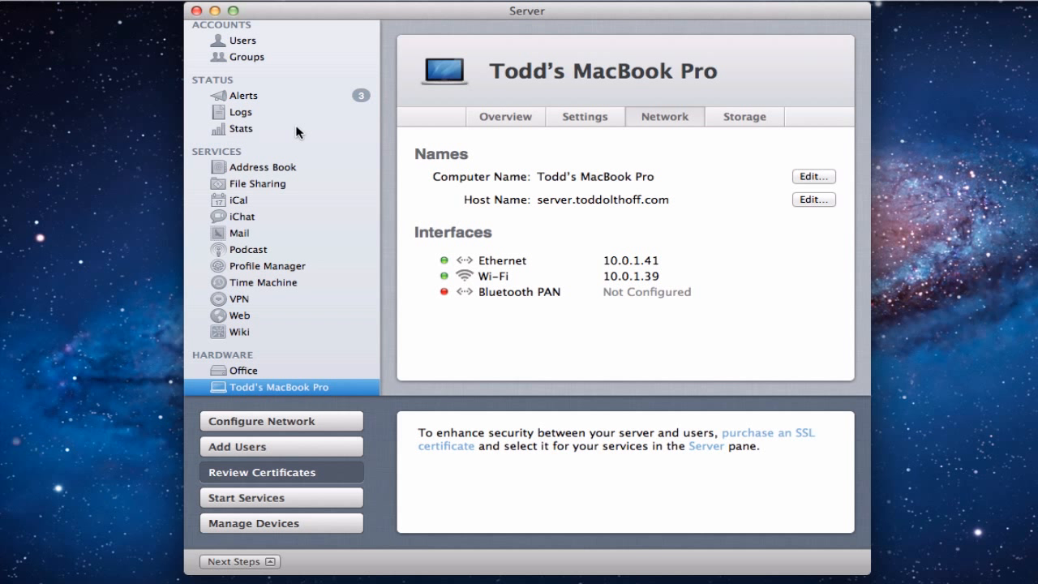
Show the Users list, select the existing user account and bring up its action menu.
scroll(297, 131, up, 1)
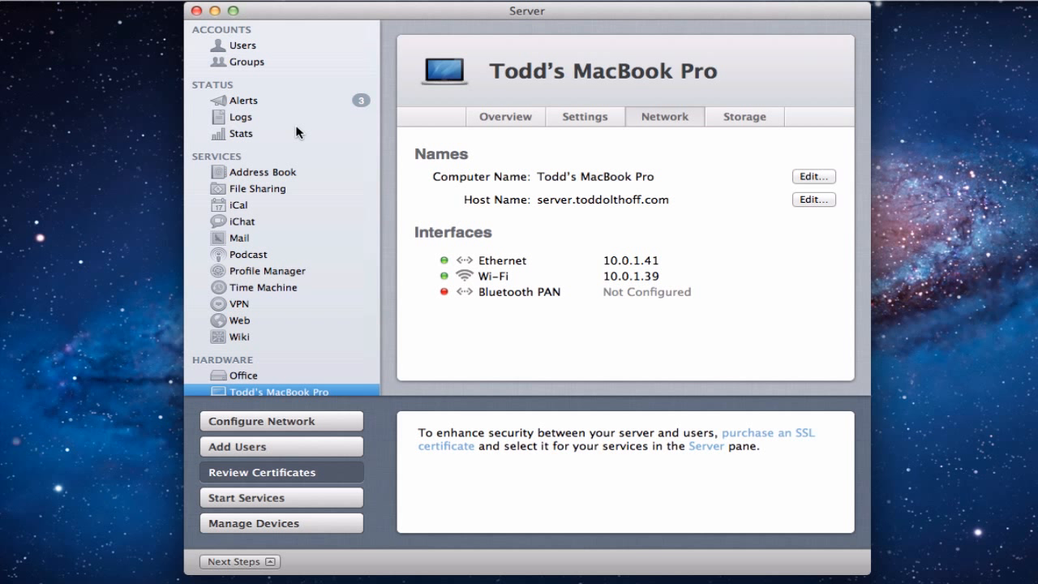
click(240, 45)
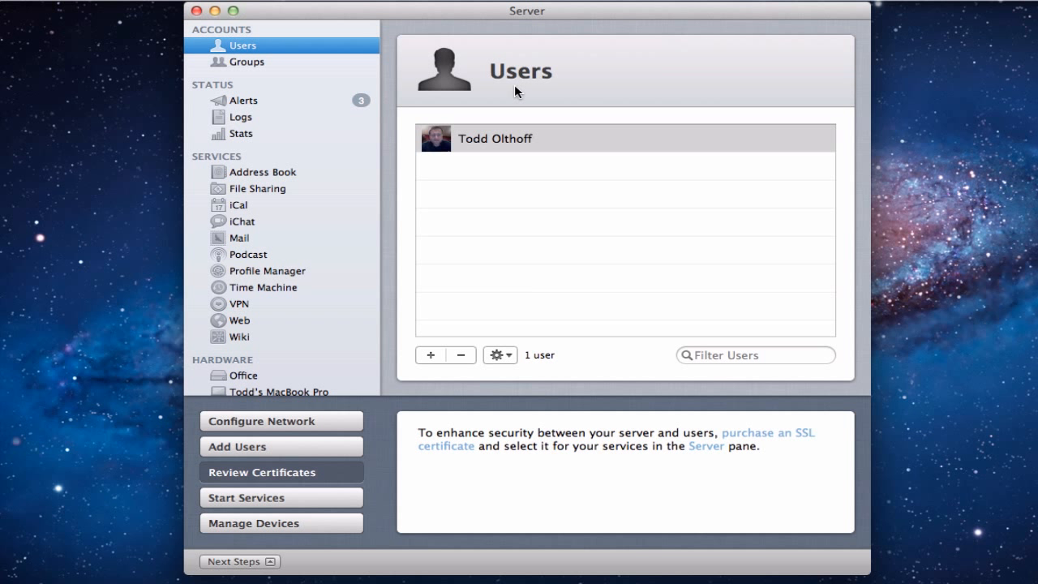
click(491, 139)
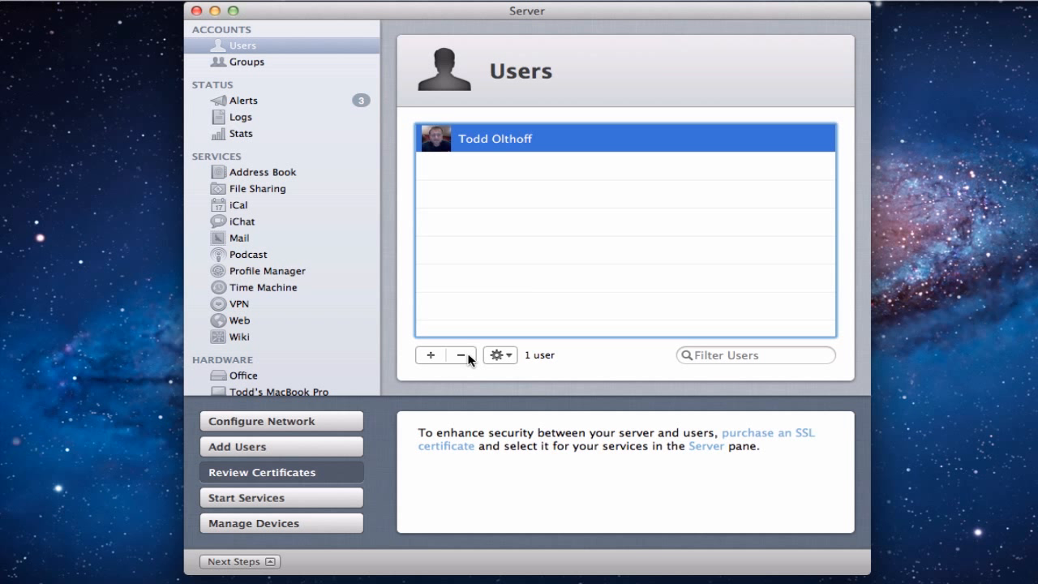
click(513, 356)
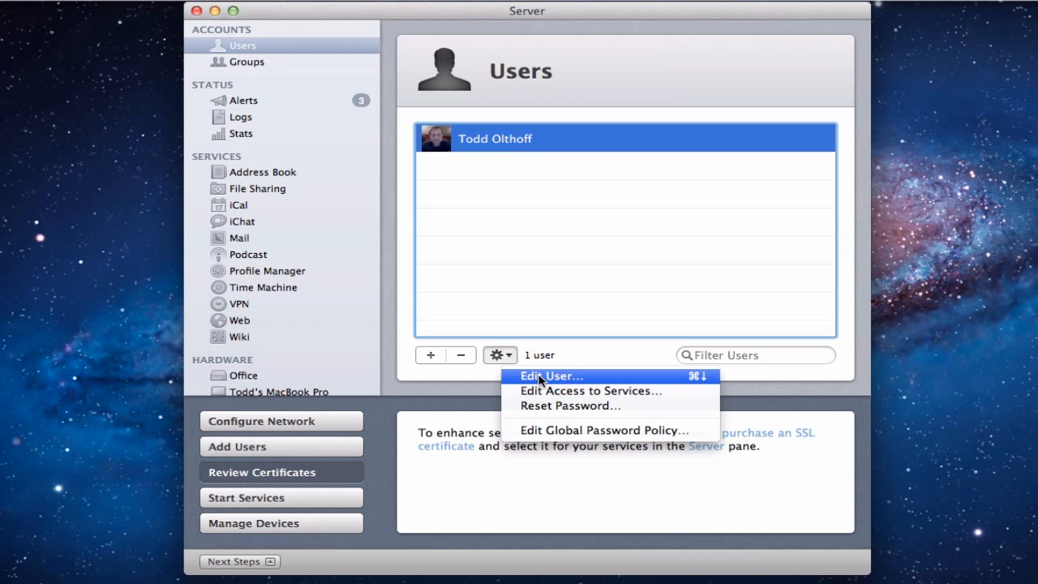
click(539, 376)
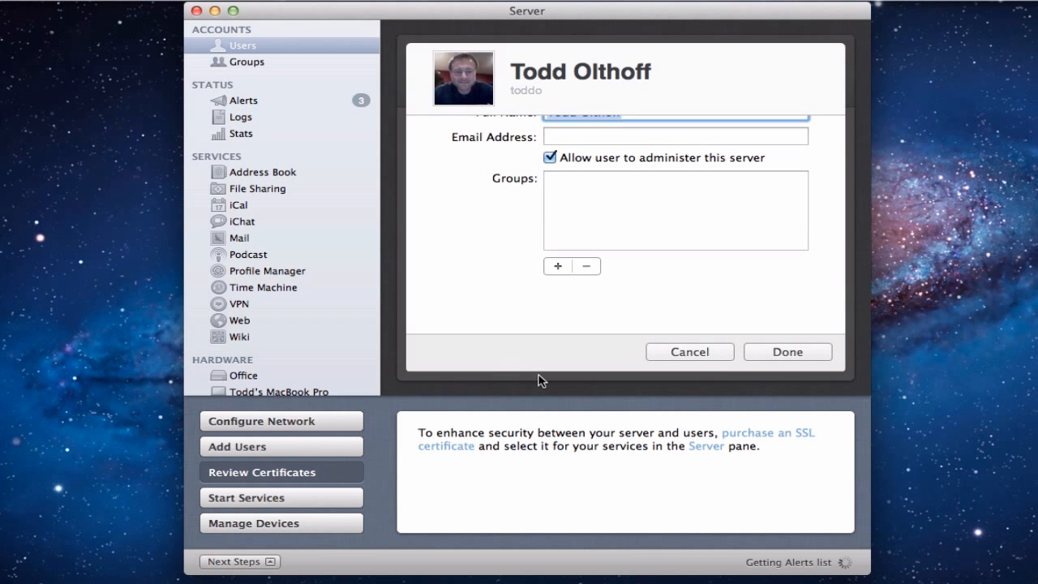
scroll(501, 266, up, 3)
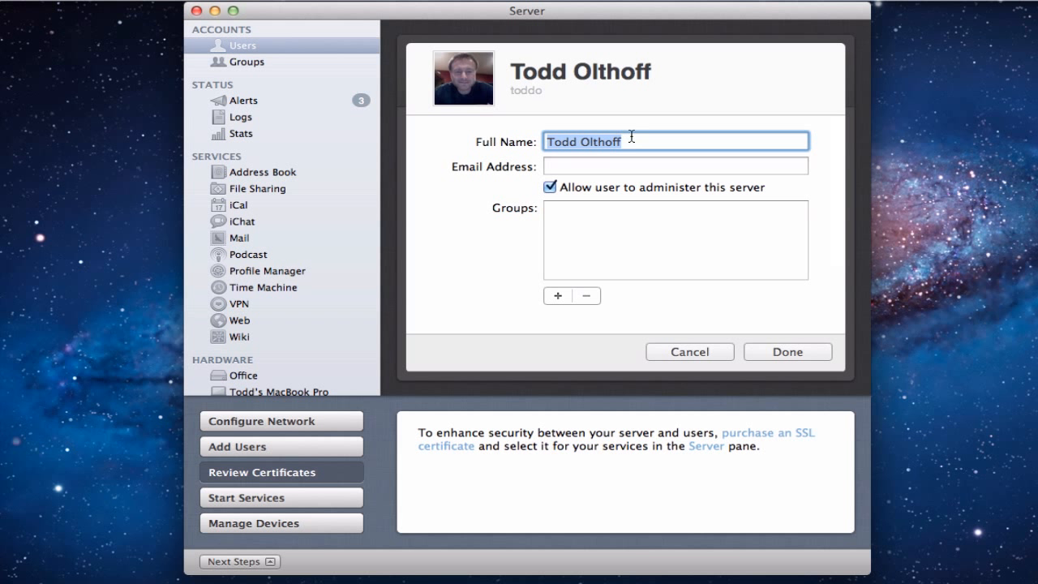
click(565, 166)
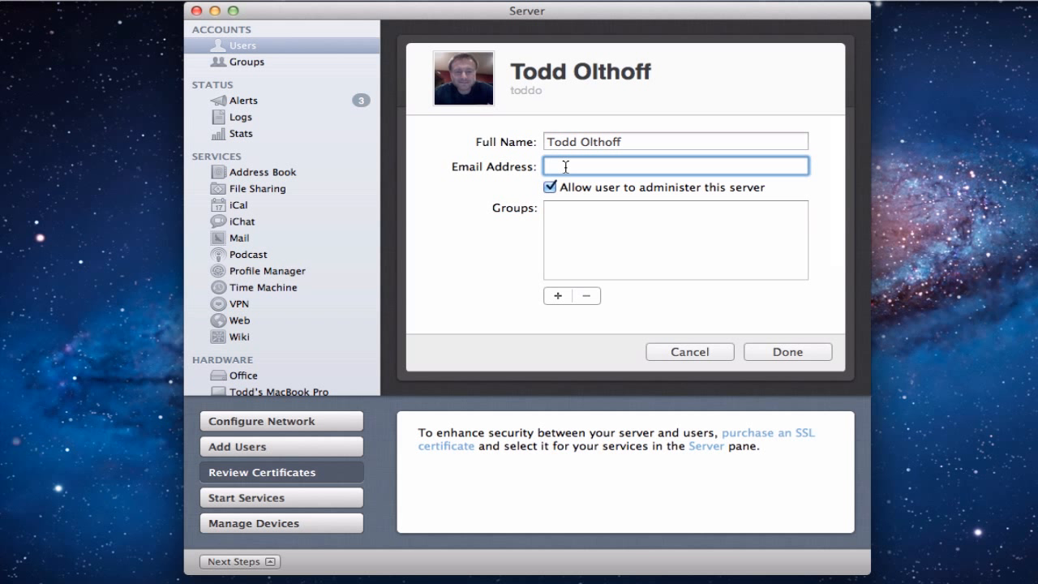
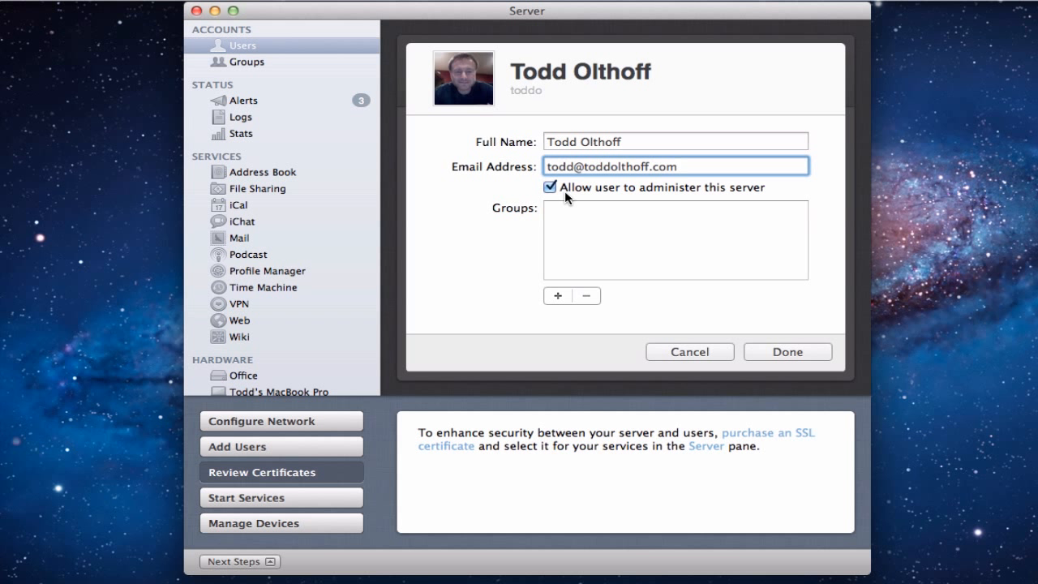
click(557, 295)
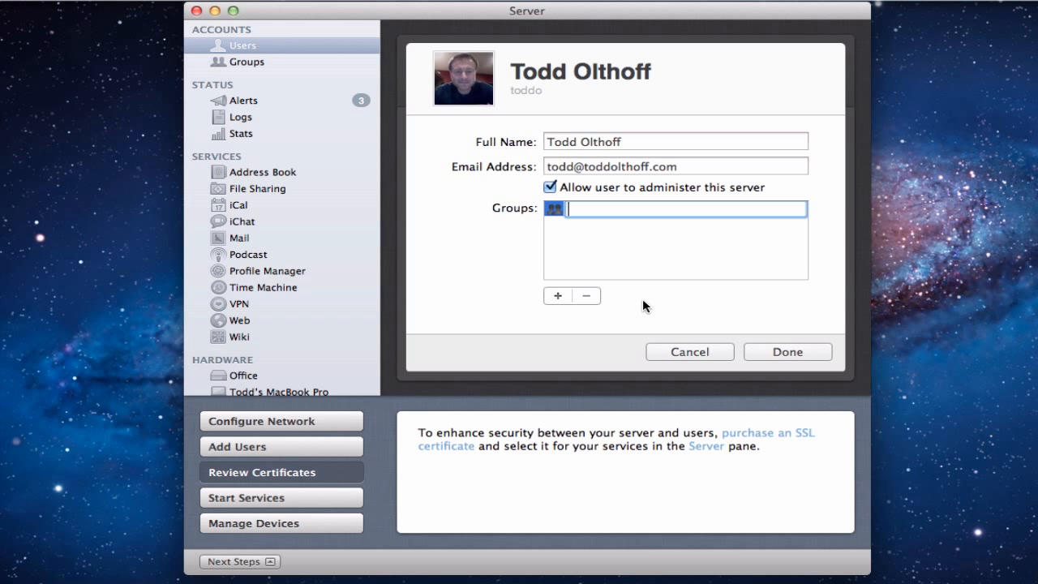
click(693, 351)
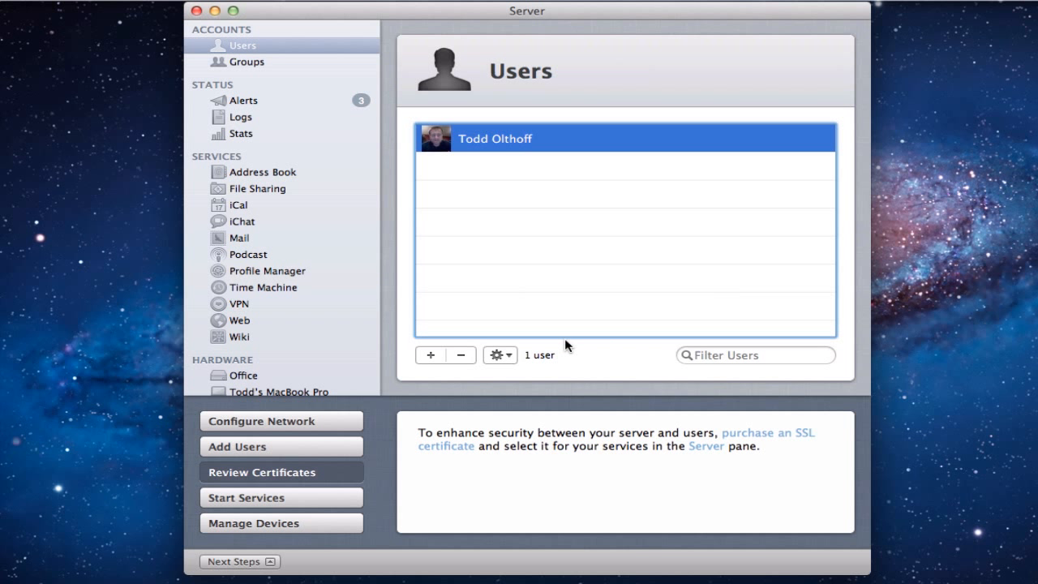
click(509, 355)
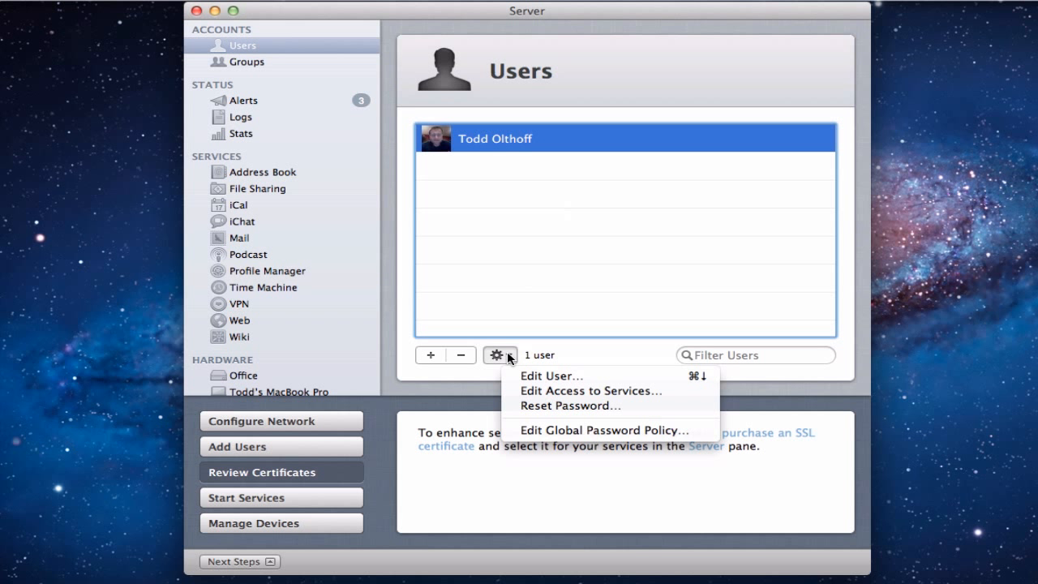
click(530, 393)
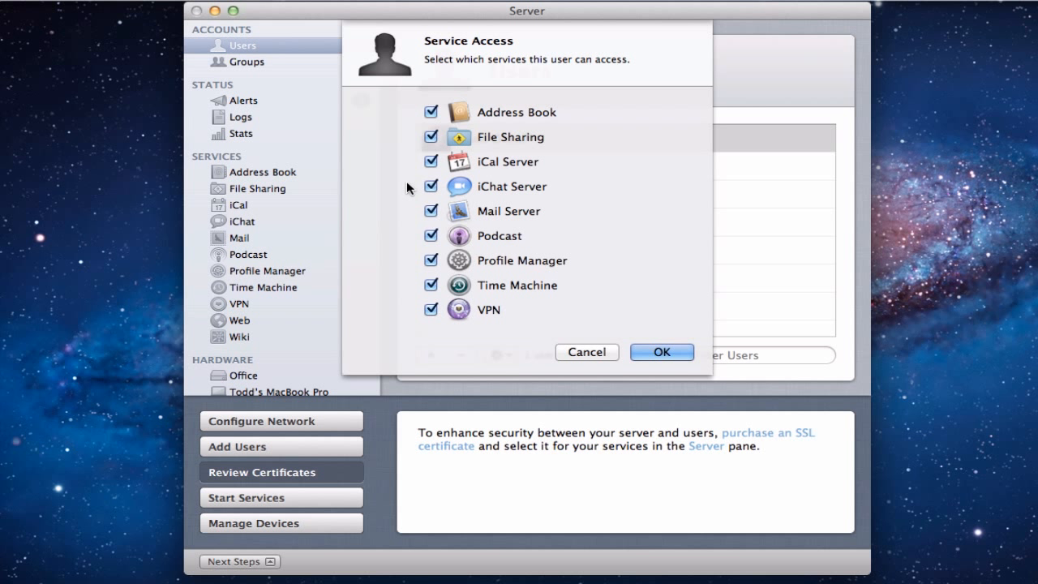
click(431, 138)
click(431, 137)
click(586, 352)
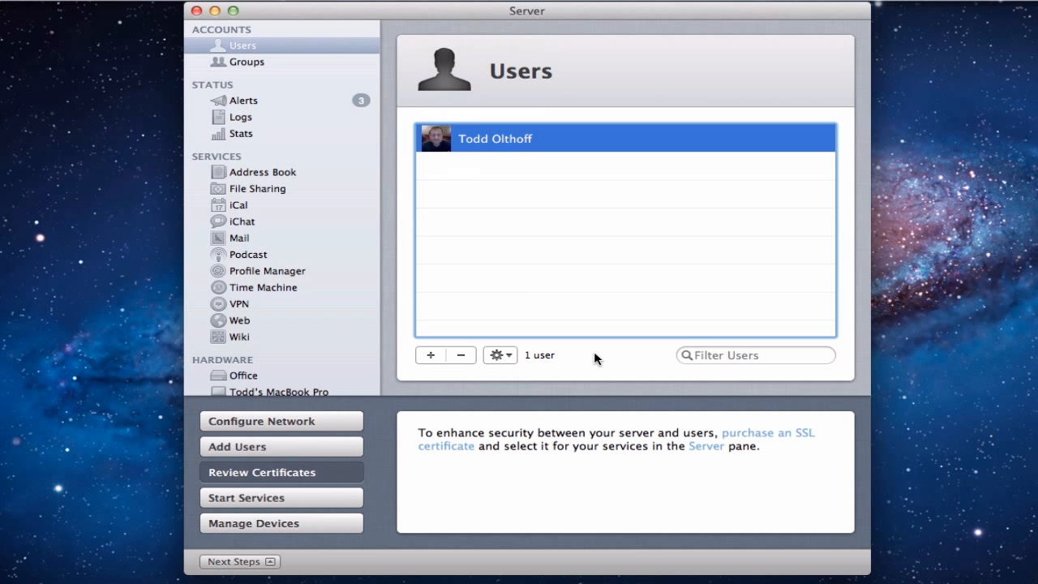
click(502, 355)
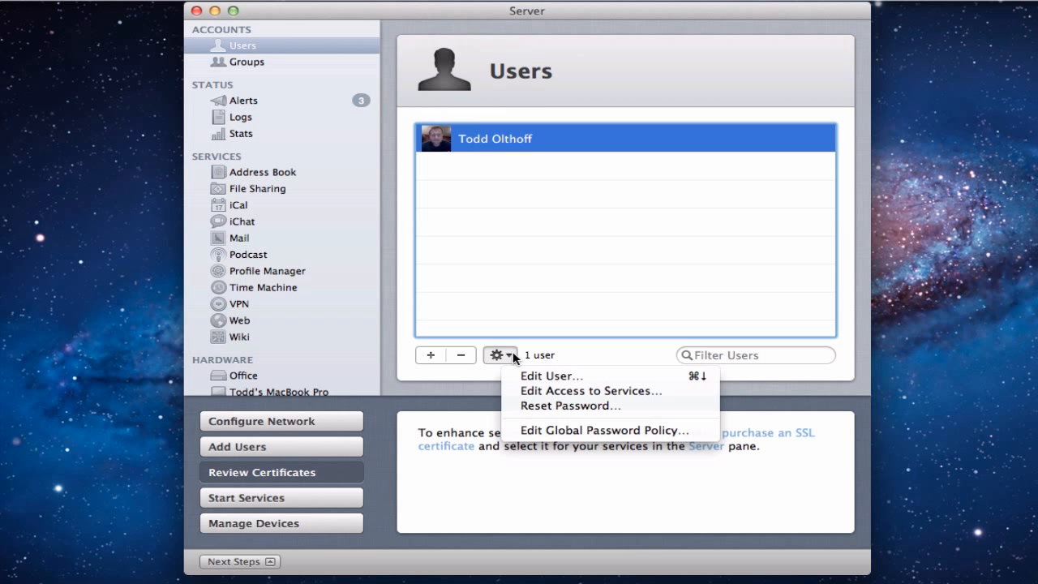
click(543, 404)
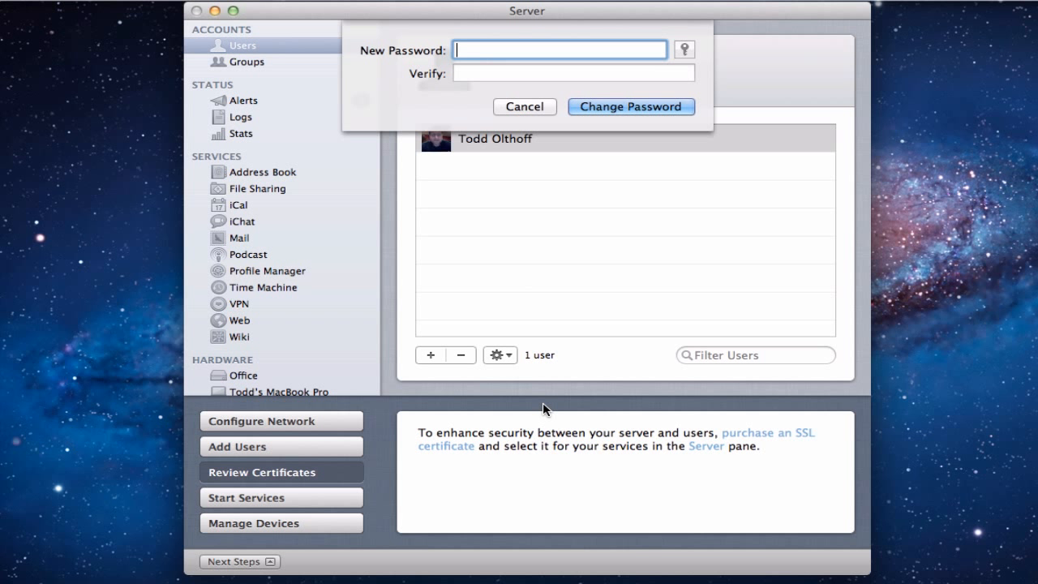
click(521, 108)
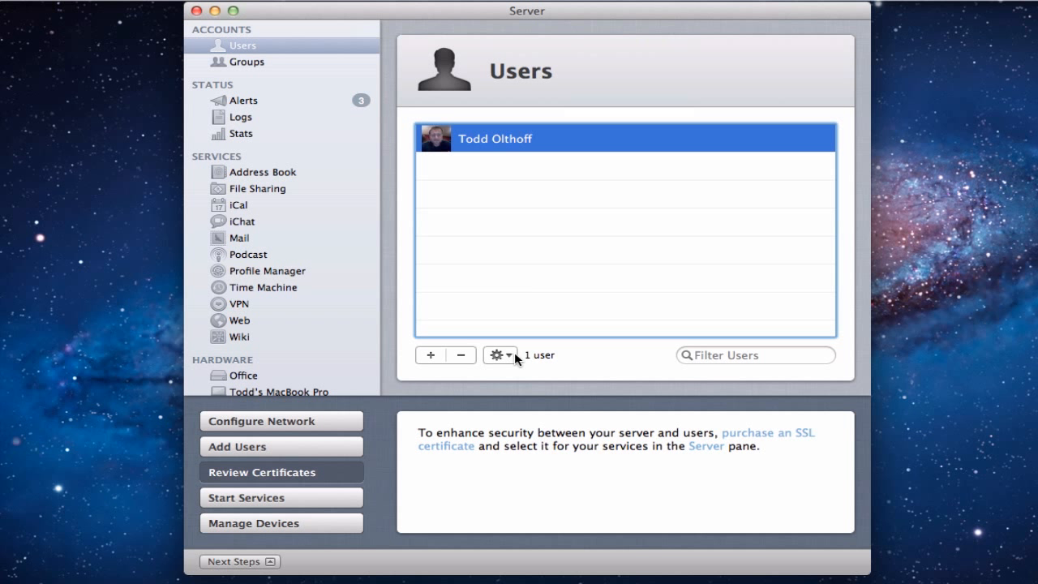
Start a new user account, entering the full name and correcting the auto-filled account name.
click(430, 357)
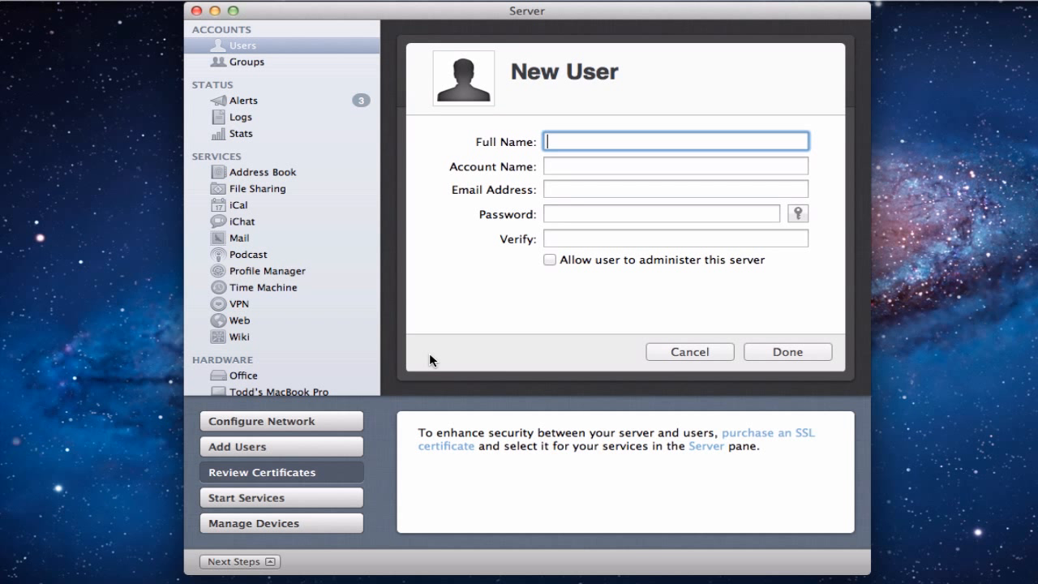
text(John Doe)
key(Tab)
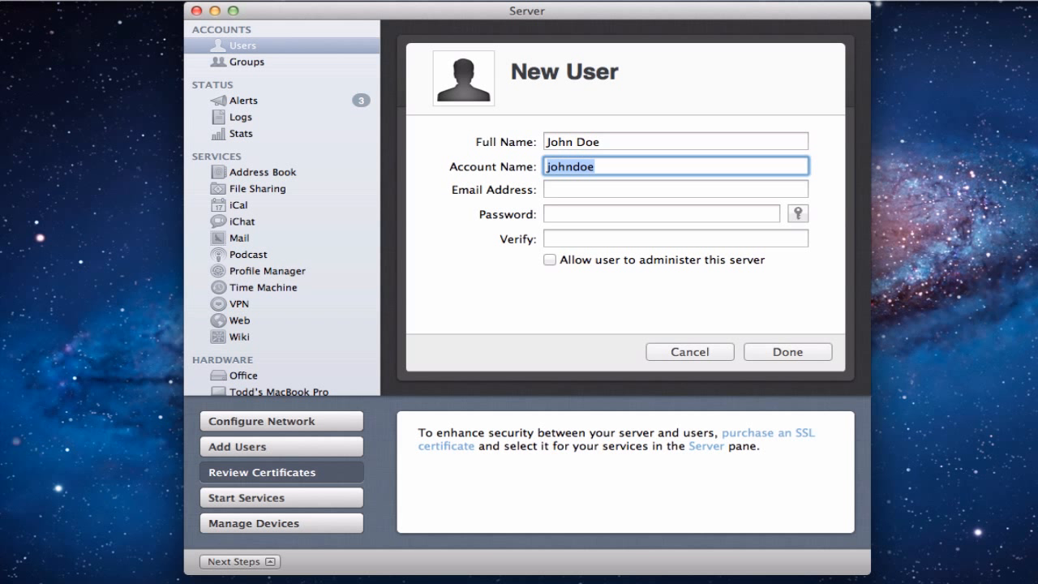
click(612, 166)
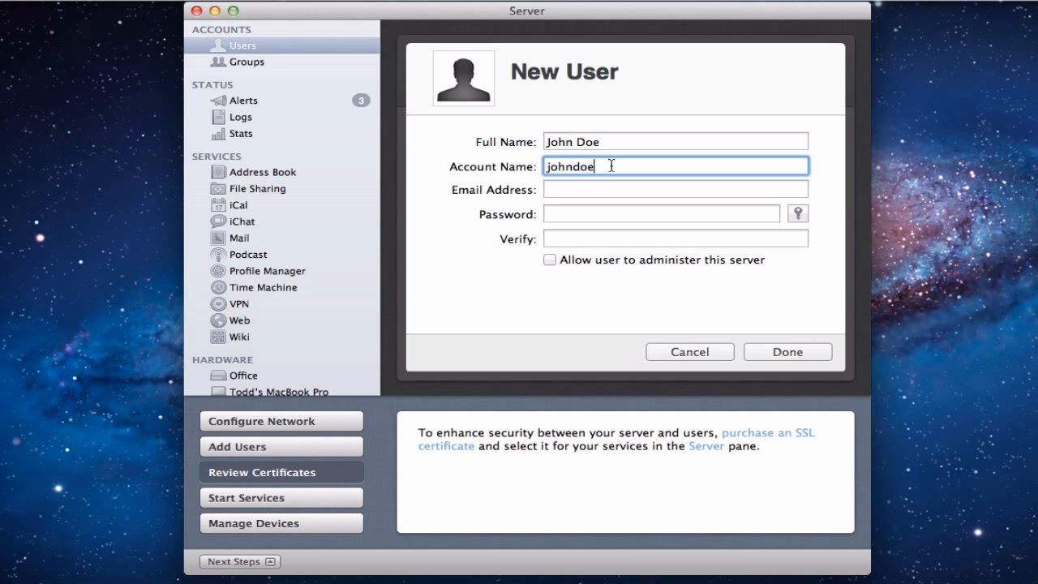
key(BackSpace)
key(BackSpace)
key(BackSpace)
key(BackSpace)
key(BackSpace)
key(BackSpace)
text(doe)
key(BackSpace)
key(BackSpace)
key(BackSpace)
text(ohnd)
key(Tab)
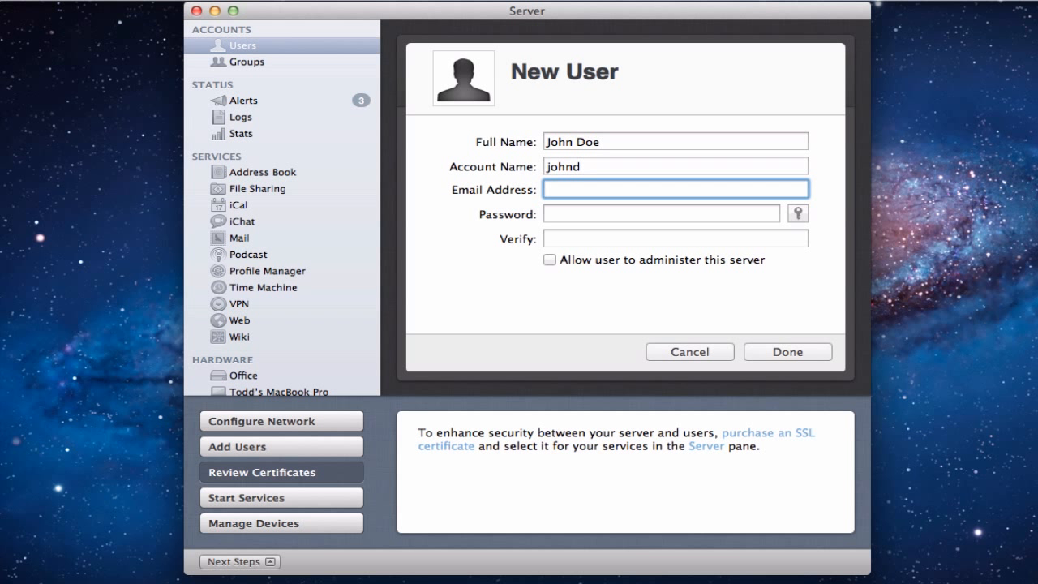
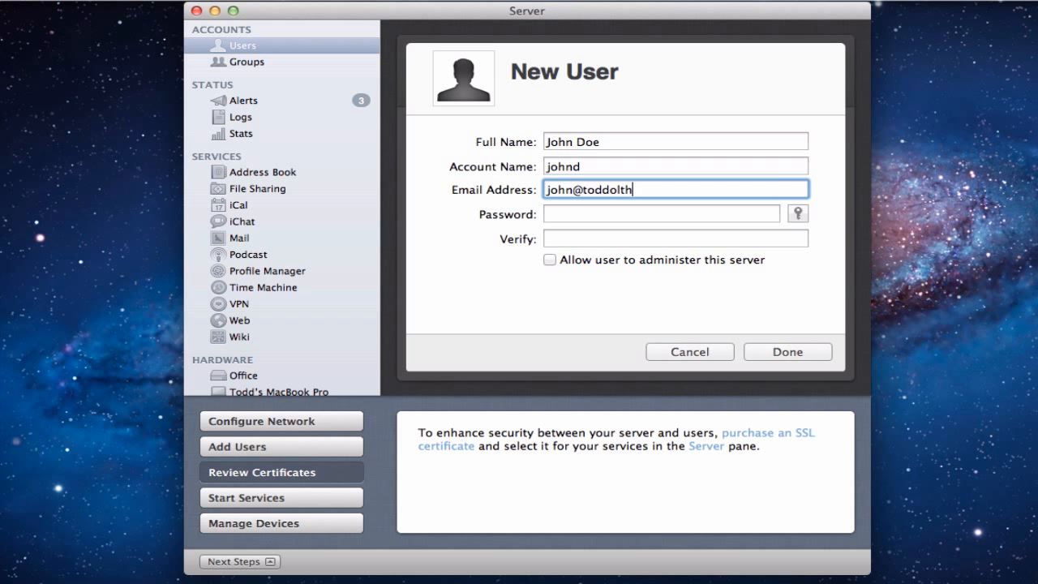
Fill in the user's e-mail address and a matching password and verification, then create the account.
key(Tab)
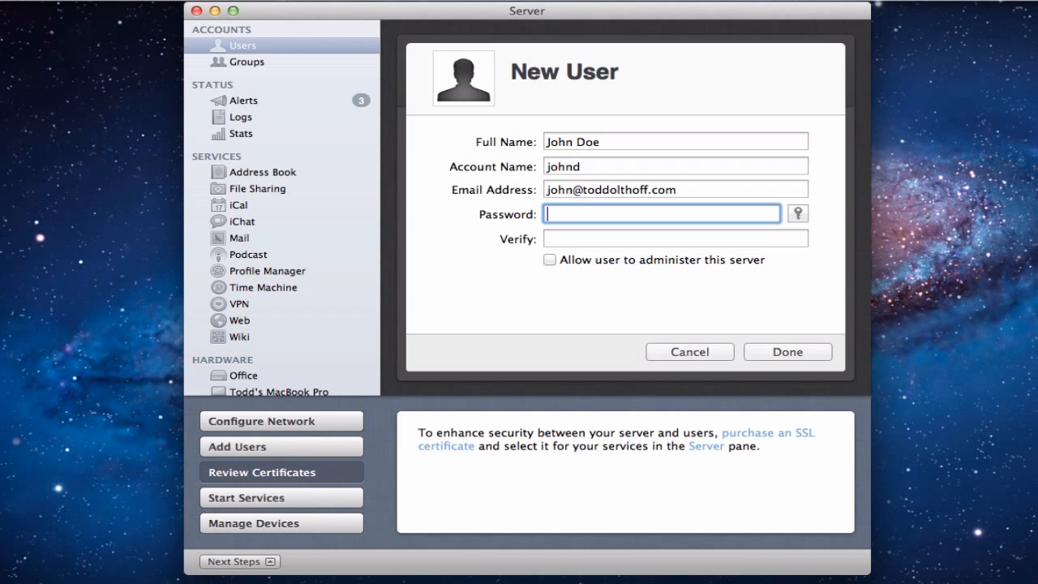
text(•••••••••••)
key(Tab)
text(•••••)
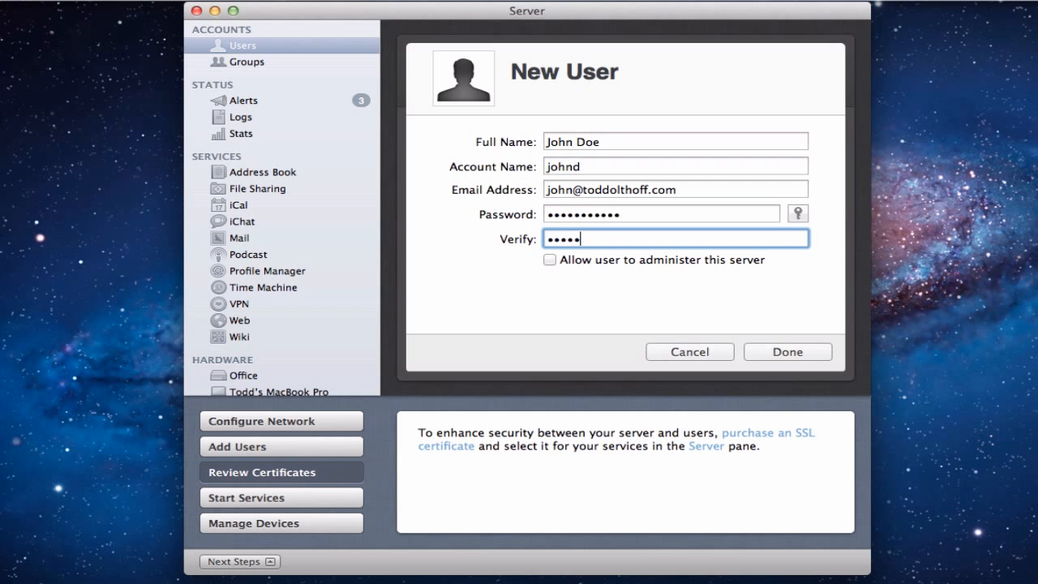
text(••••••)
click(773, 350)
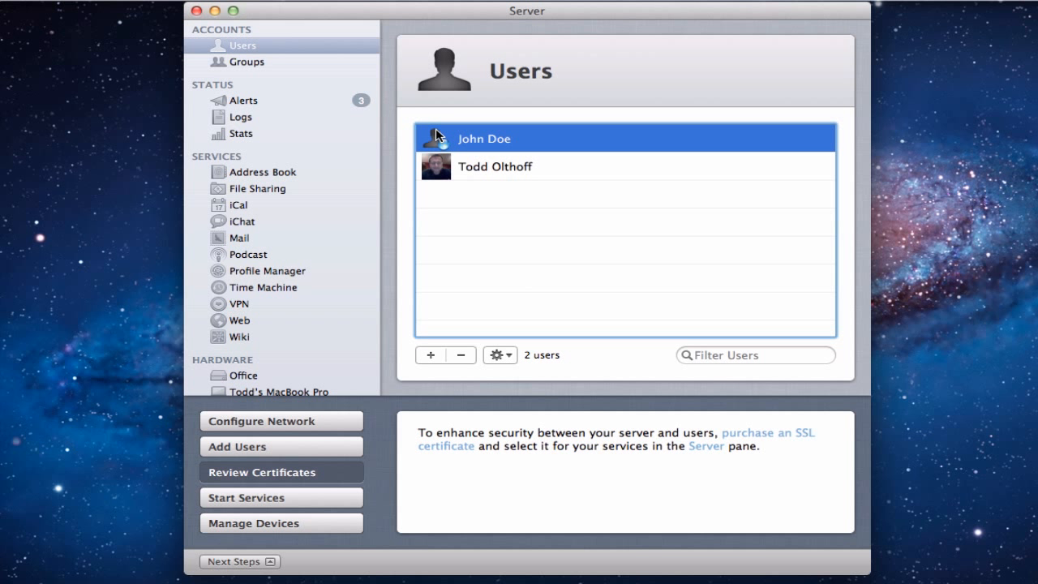
click(504, 353)
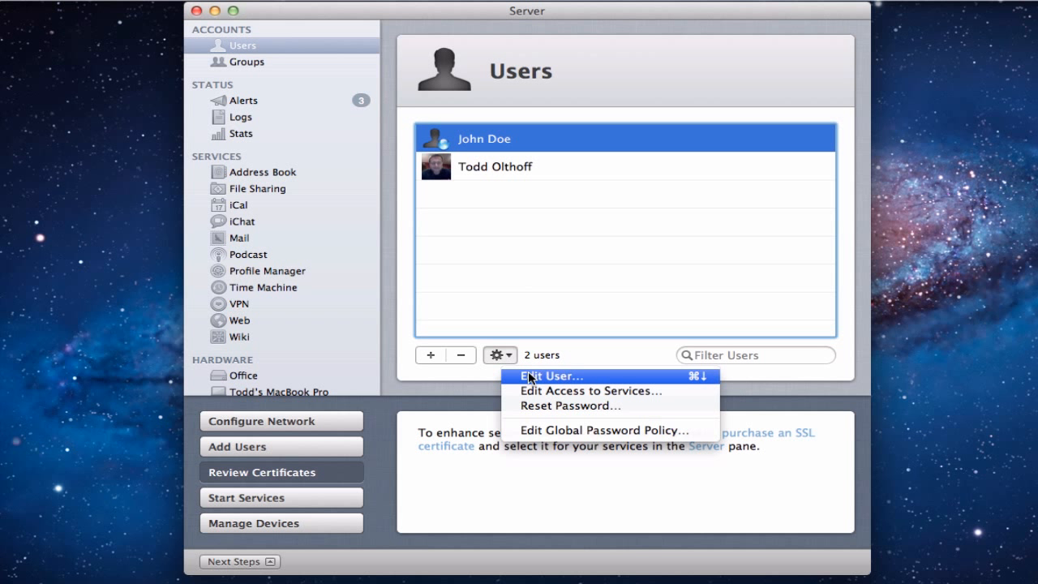
click(528, 376)
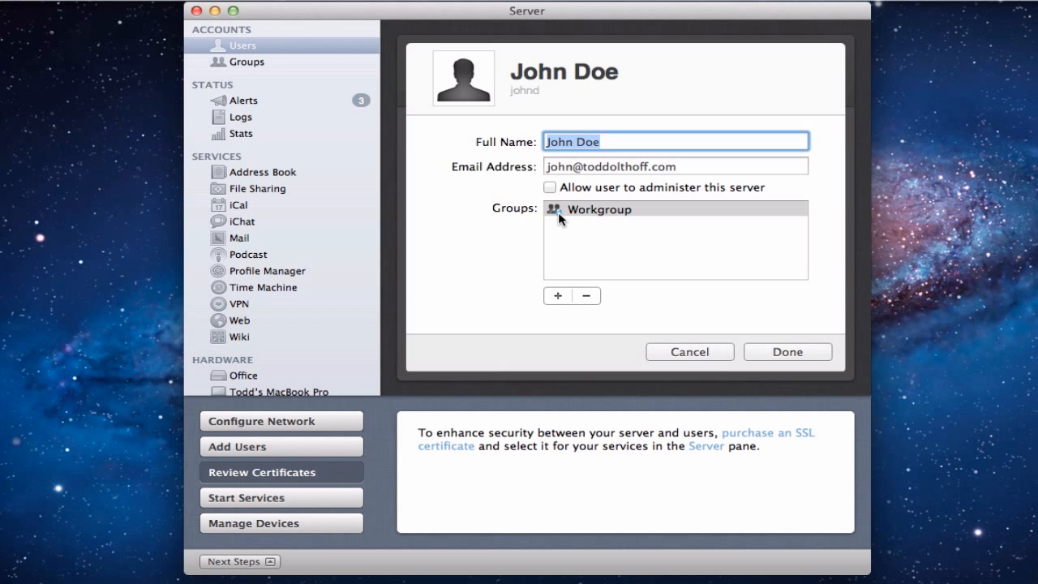
mouse_move(558, 212)
click(692, 351)
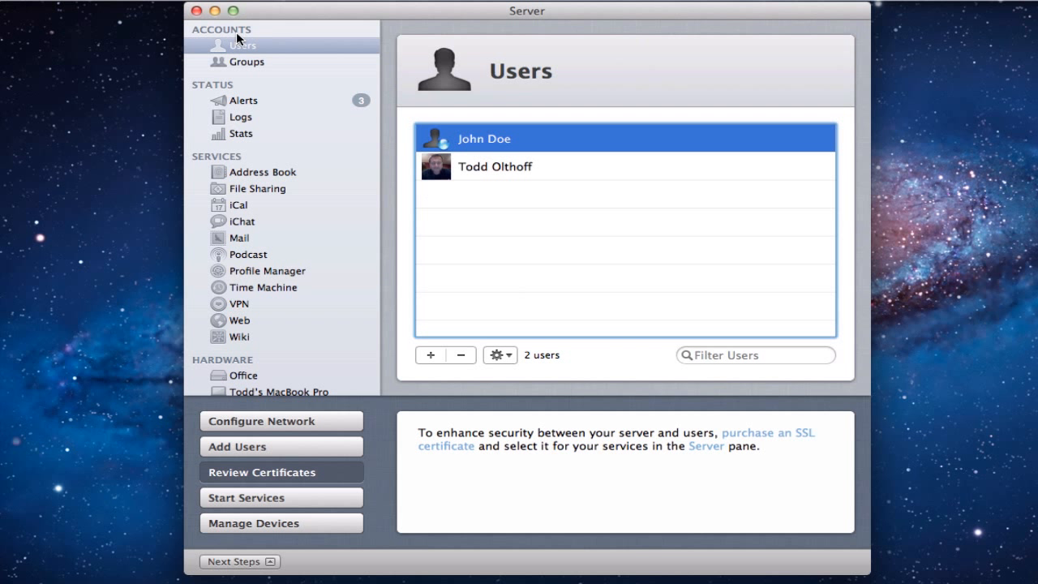
Switch to the Groups list and open Workgroup's settings.
click(243, 63)
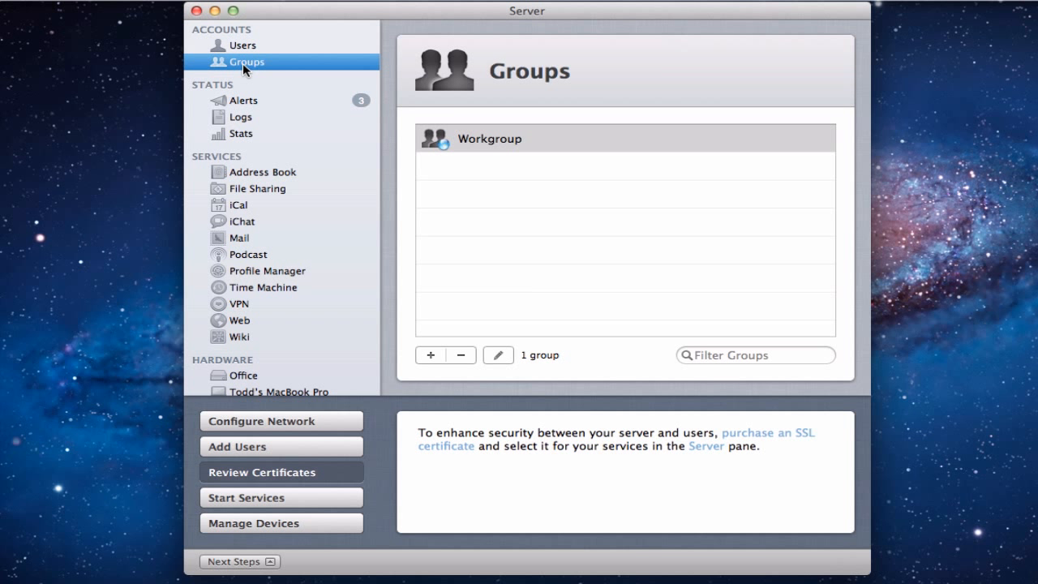
click(499, 355)
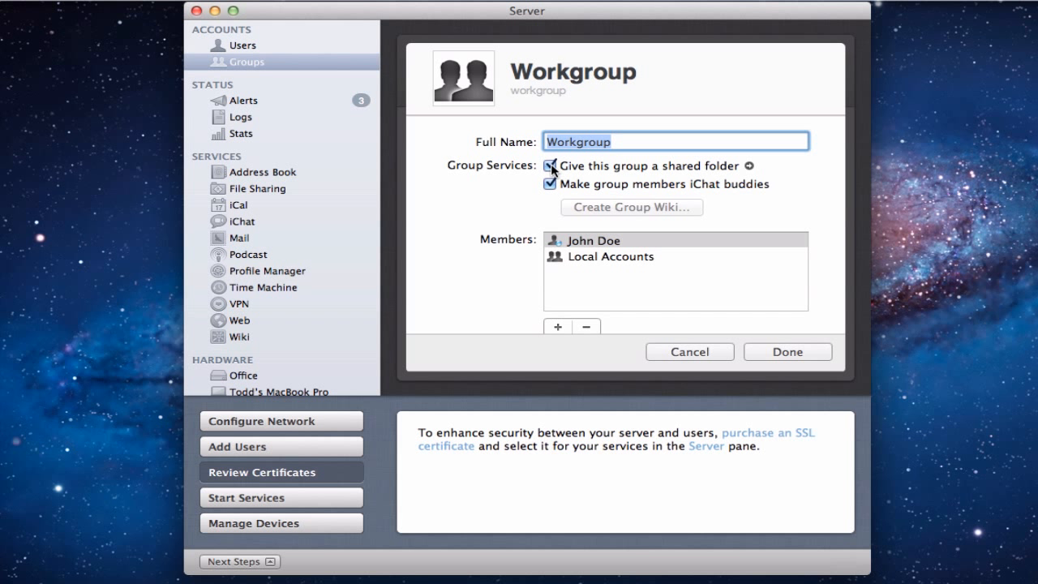
click(749, 167)
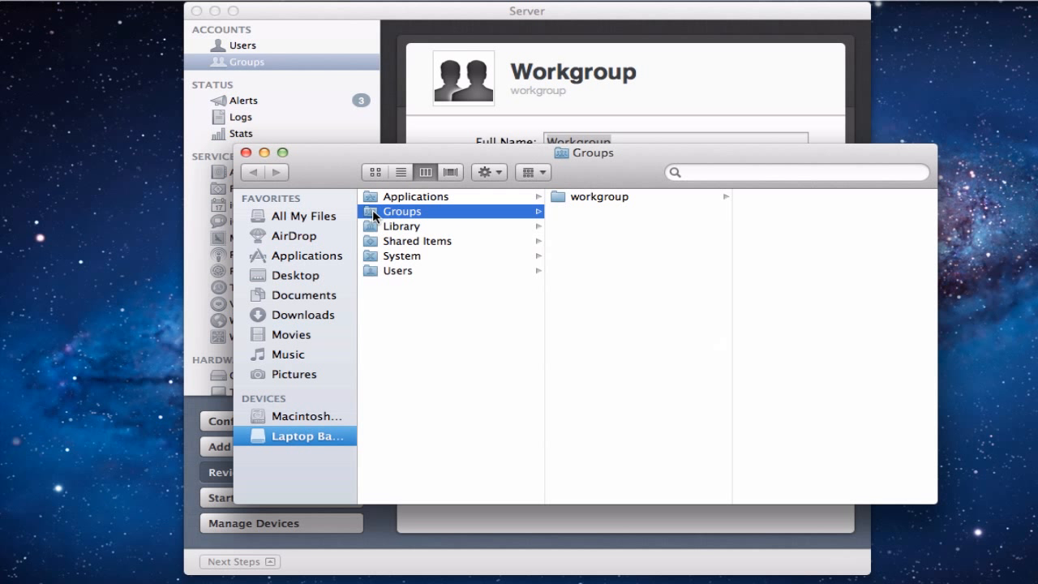
click(599, 196)
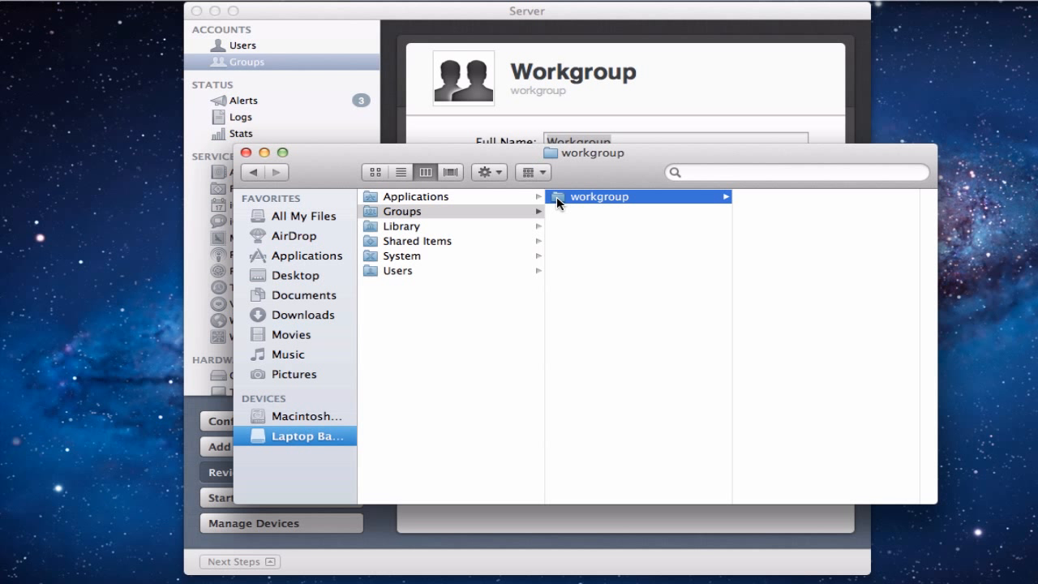
click(246, 154)
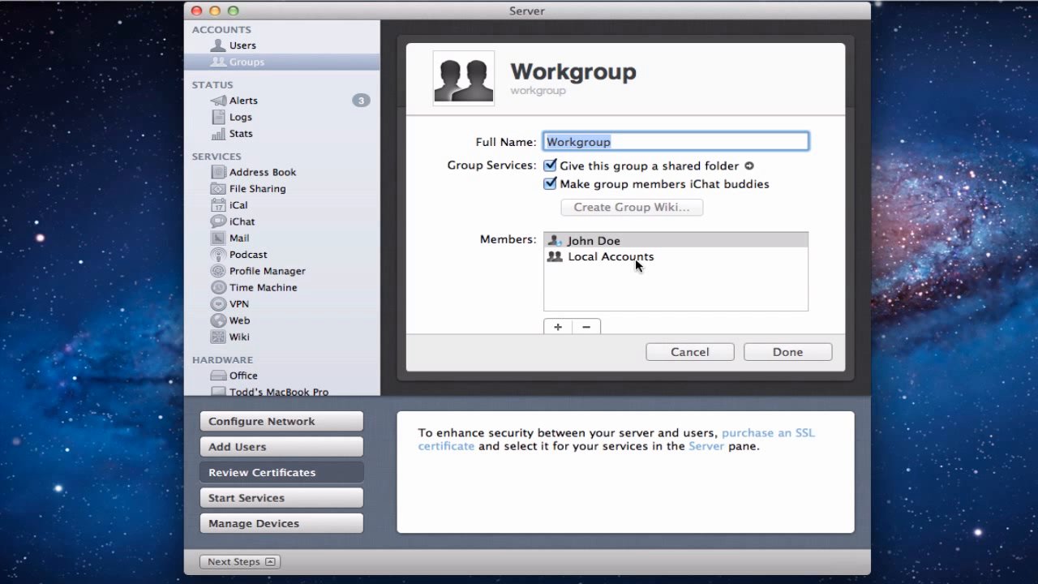
Discard an empty new member row and cancel Workgroup's settings unchanged.
mouse_move(635, 260)
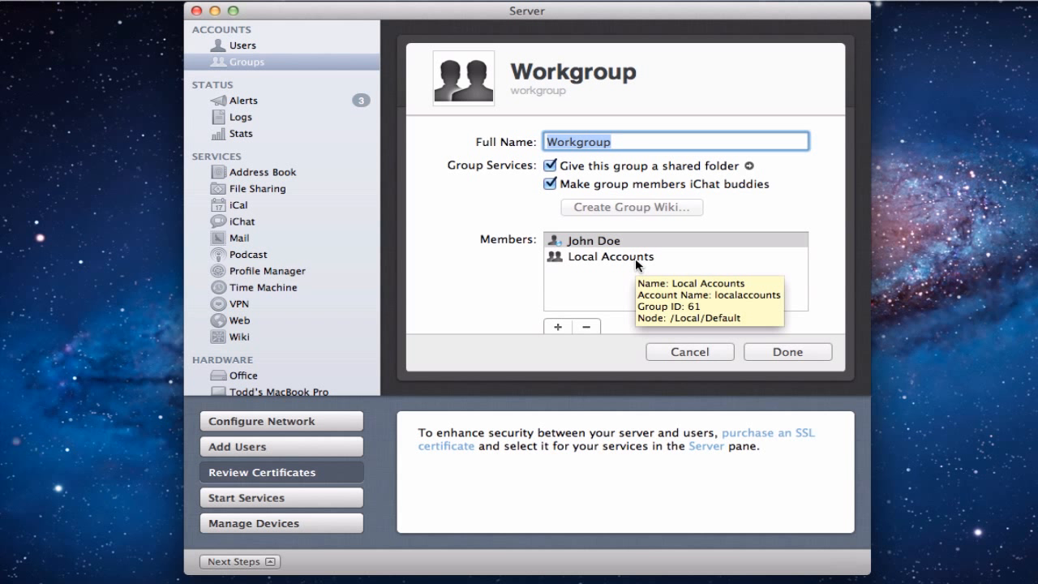
click(557, 326)
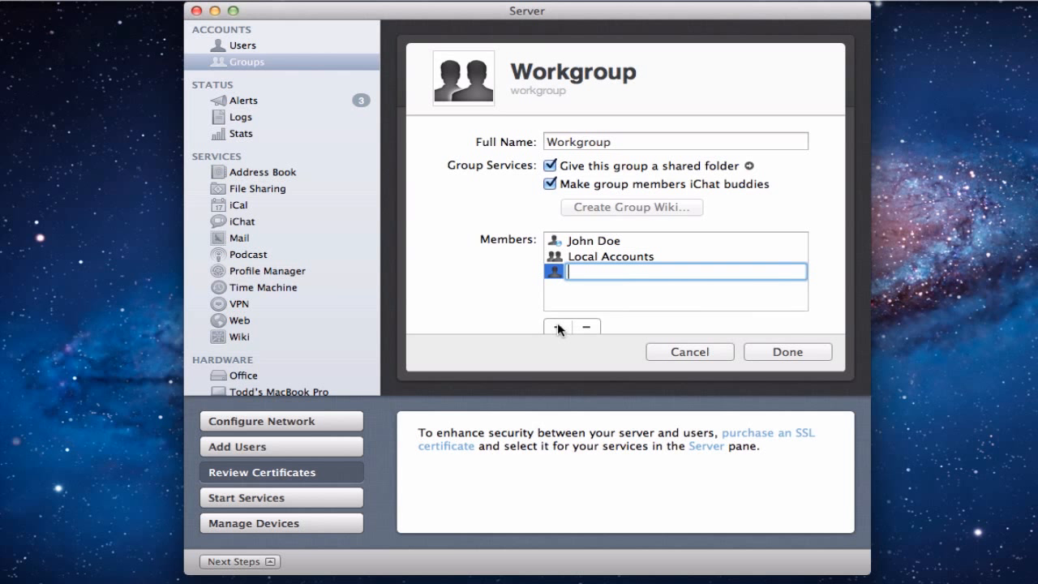
click(598, 308)
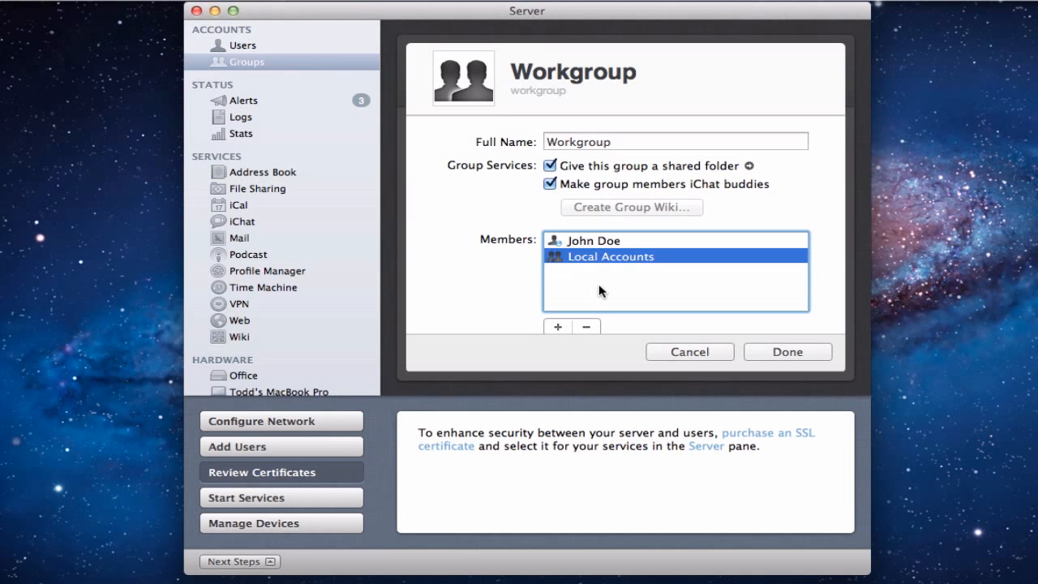
click(691, 350)
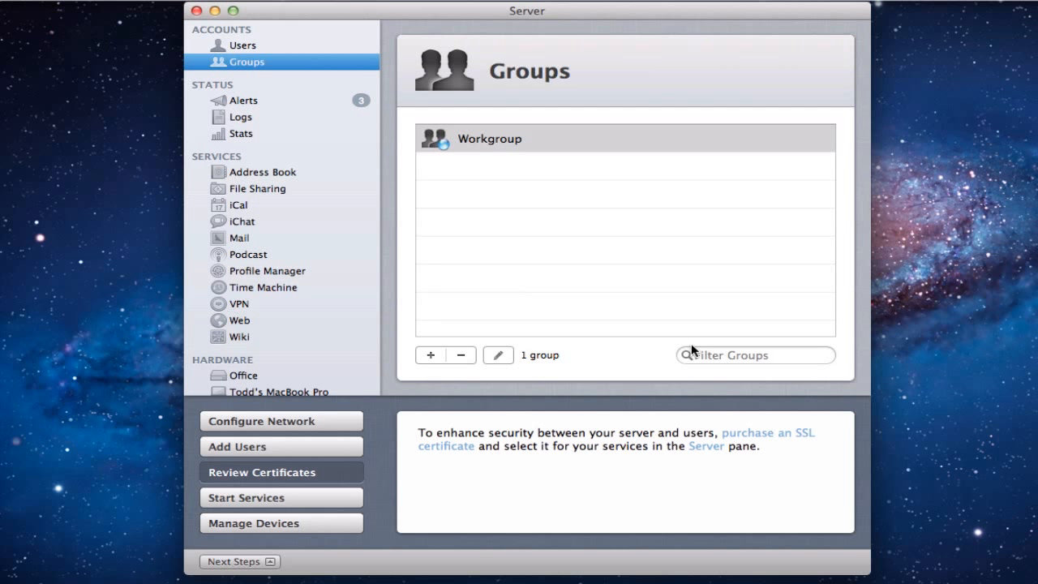
Add a group with full name 'Kids Group' and group name 'kids'.
click(432, 354)
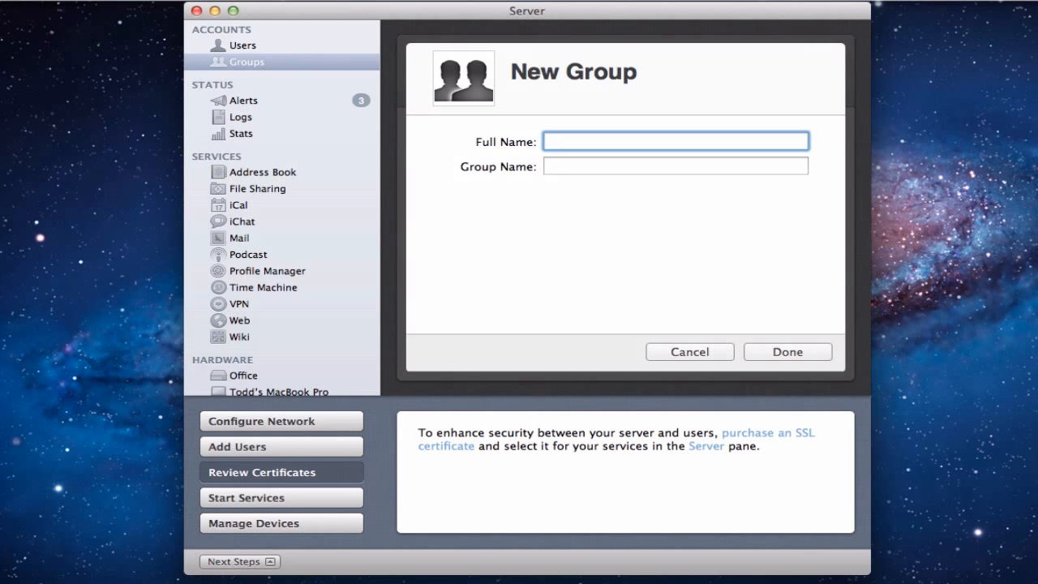
text(Kids Group)
key(Tab)
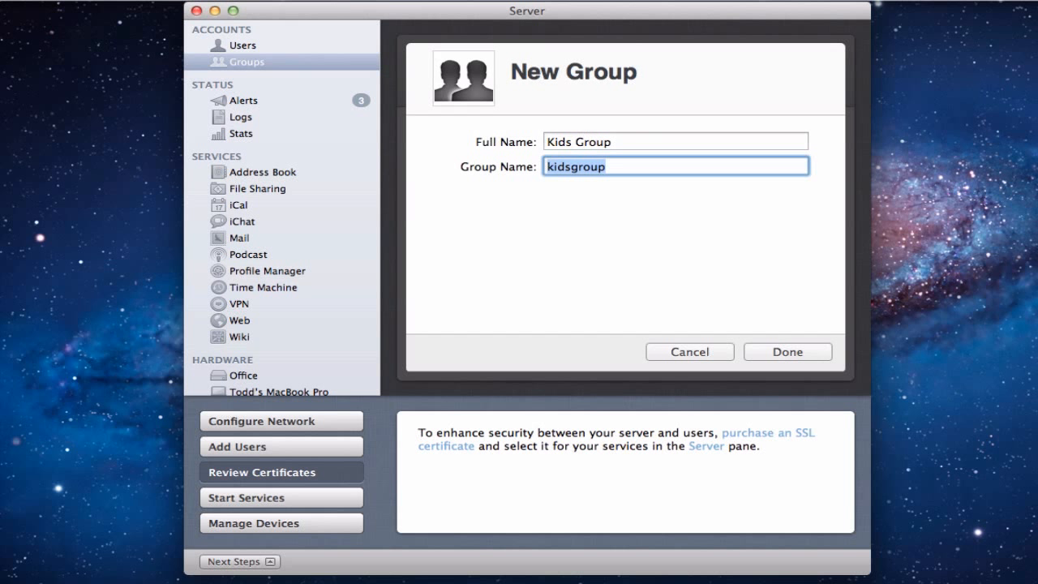
text(kids)
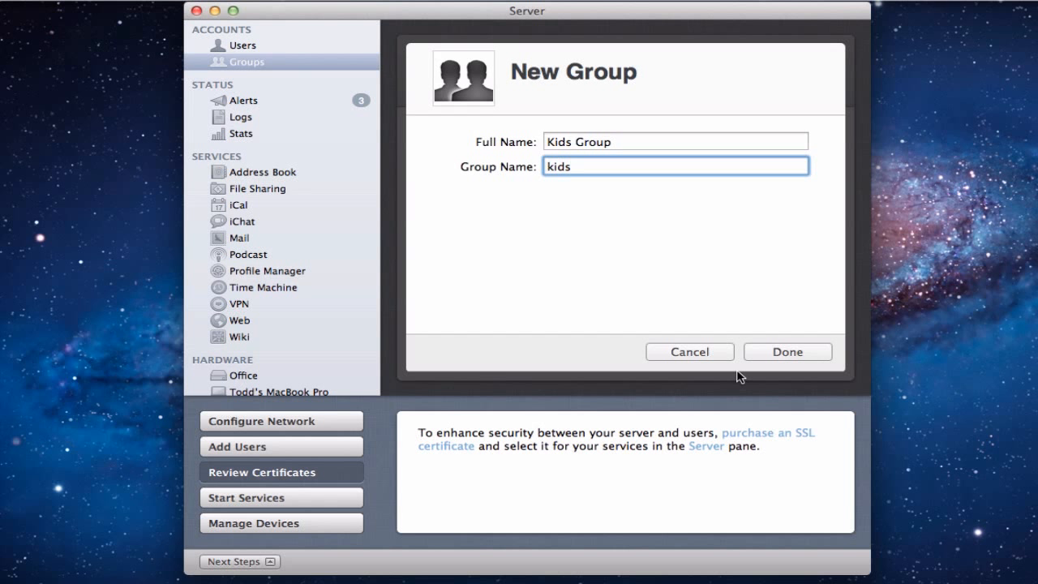
click(783, 352)
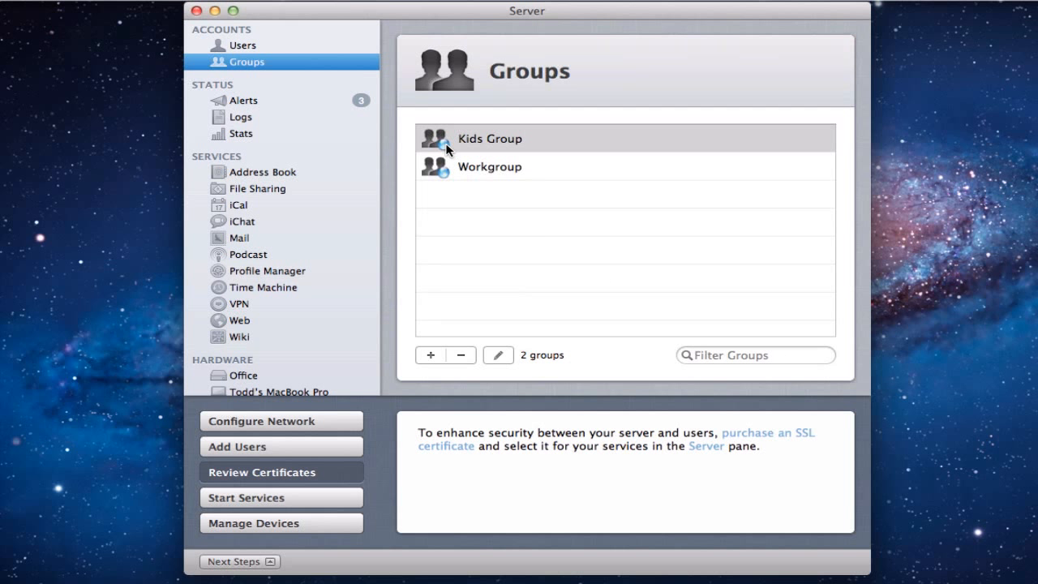
Open the Kids Group settings and close them with Done.
click(496, 357)
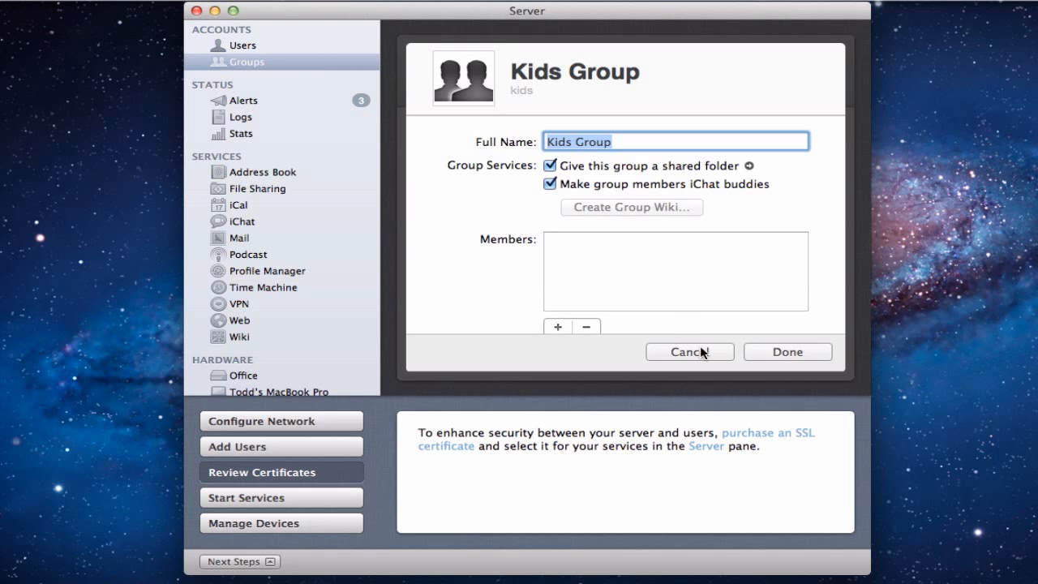
click(783, 353)
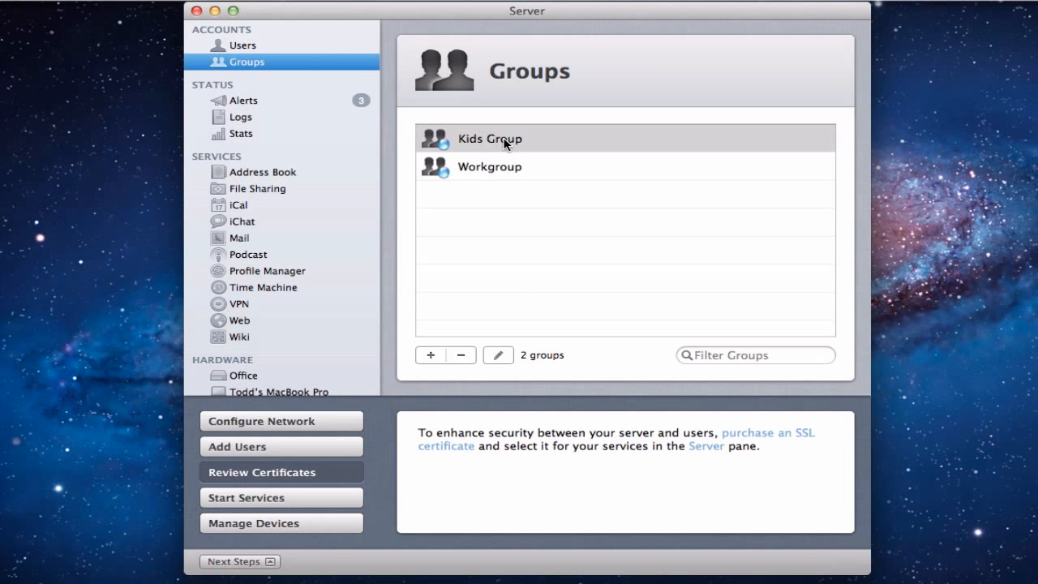
Show the Add Users next-step tip, check the Users list, then return to Groups.
click(304, 453)
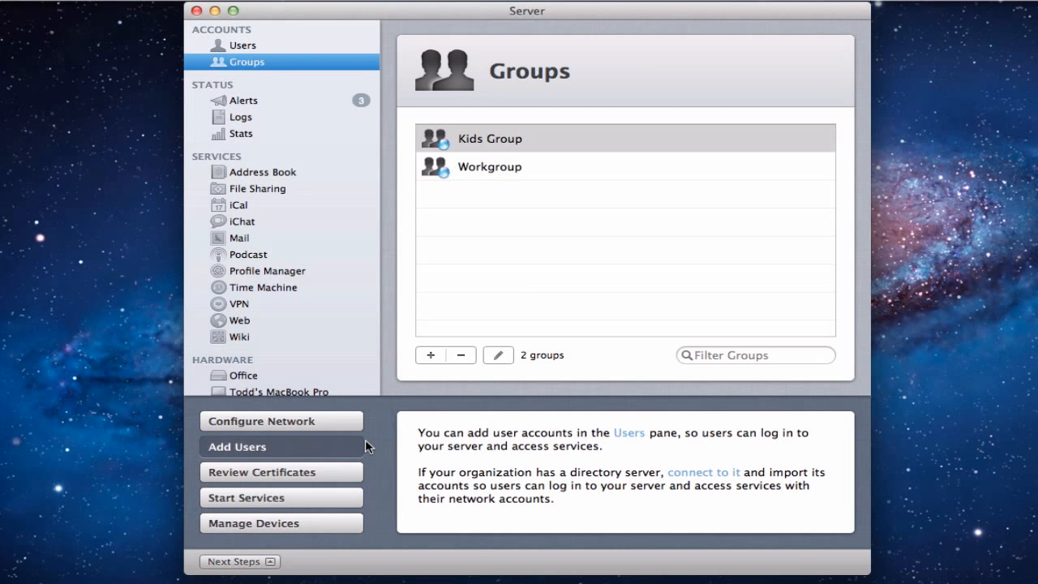
click(253, 50)
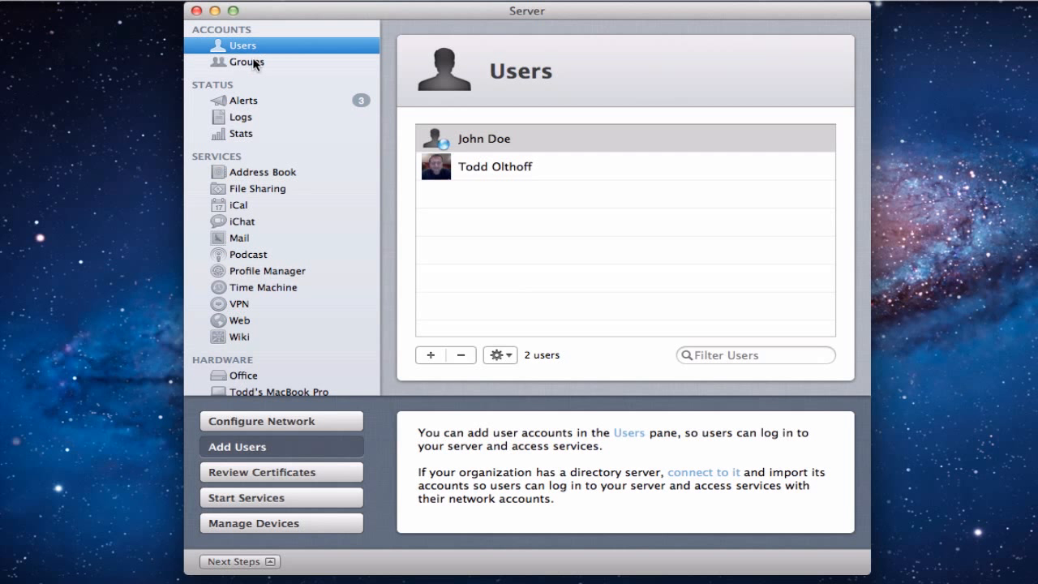
click(253, 64)
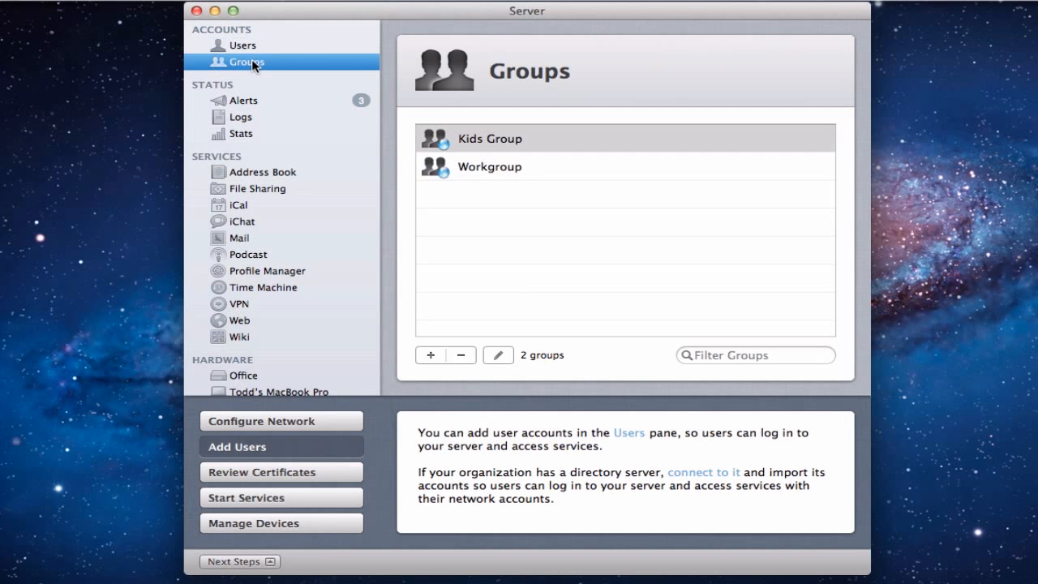